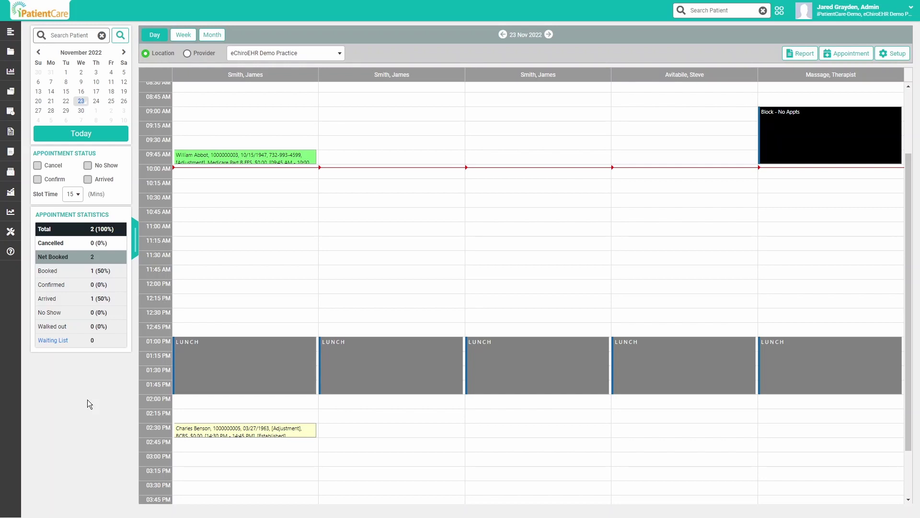
Open the practice dashboard for the day's patients and minimize its window to return to the appointment schedule.
mouse_move(13, 266)
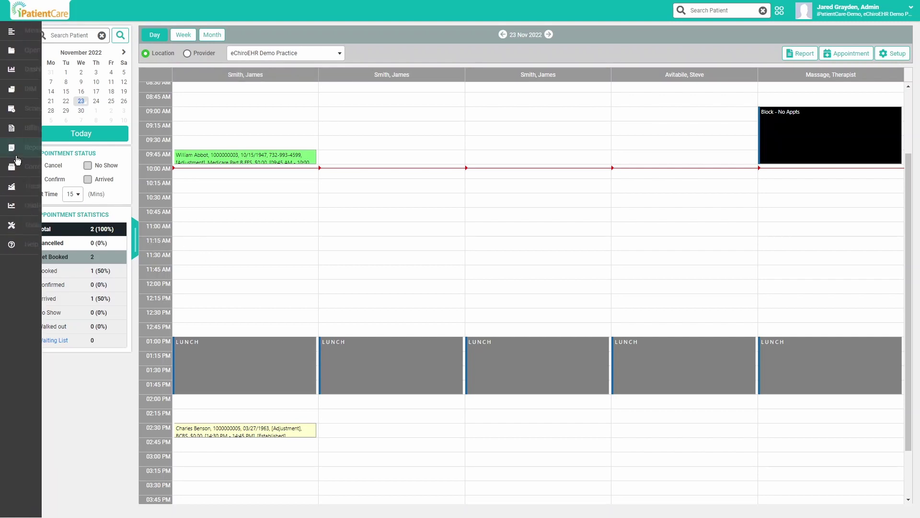
mouse_move(22, 156)
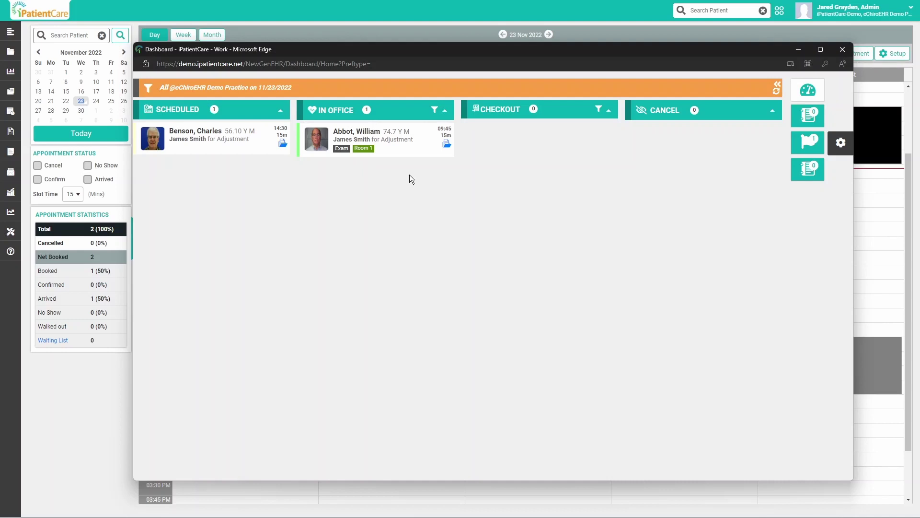
left_click(798, 50)
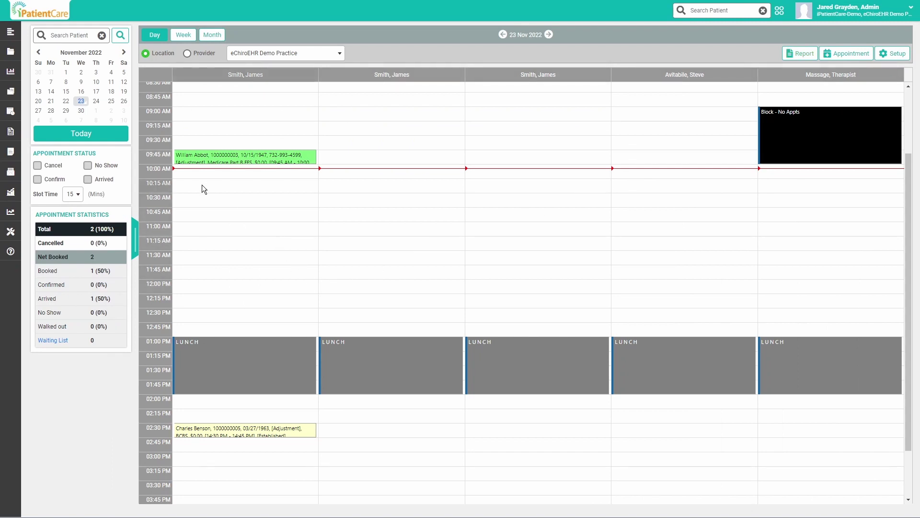
Book a 15-minute appointment at 10:15 AM in the first provider column for an existing patient with the reason Adjustment.
left_click(242, 185)
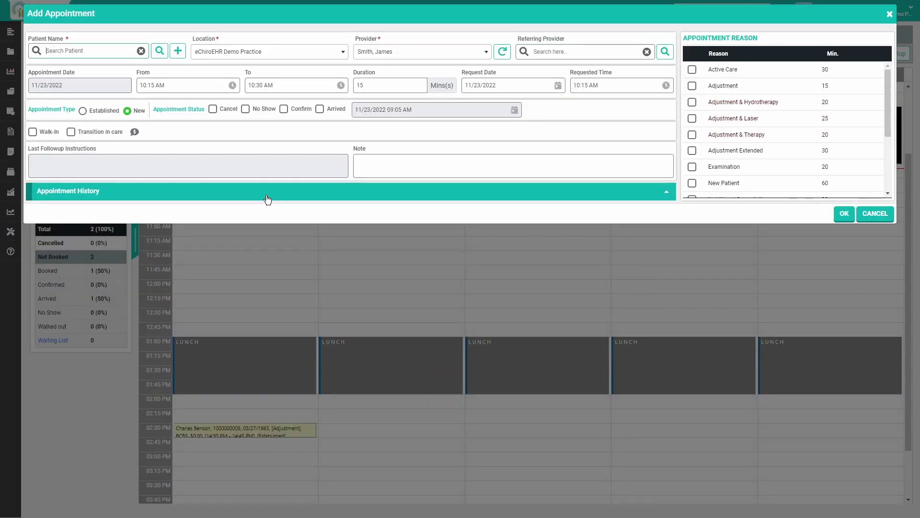
type("abb")
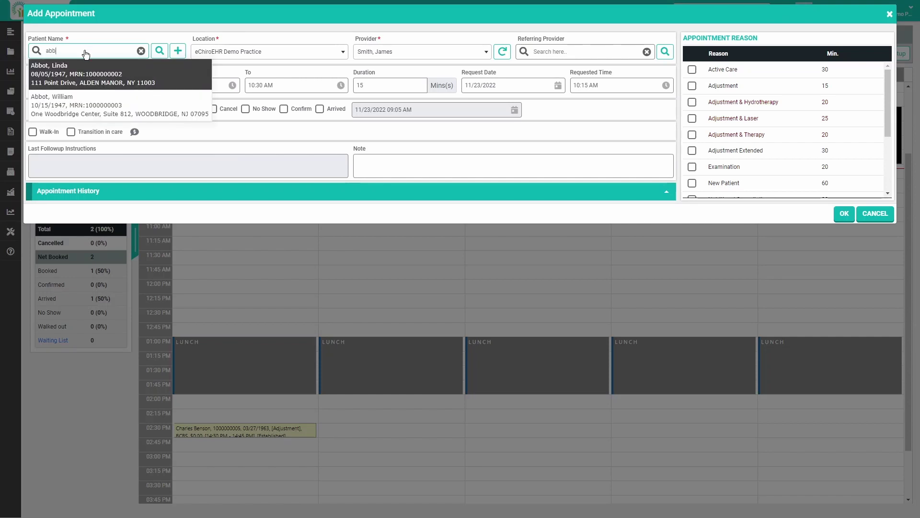
key("Return")
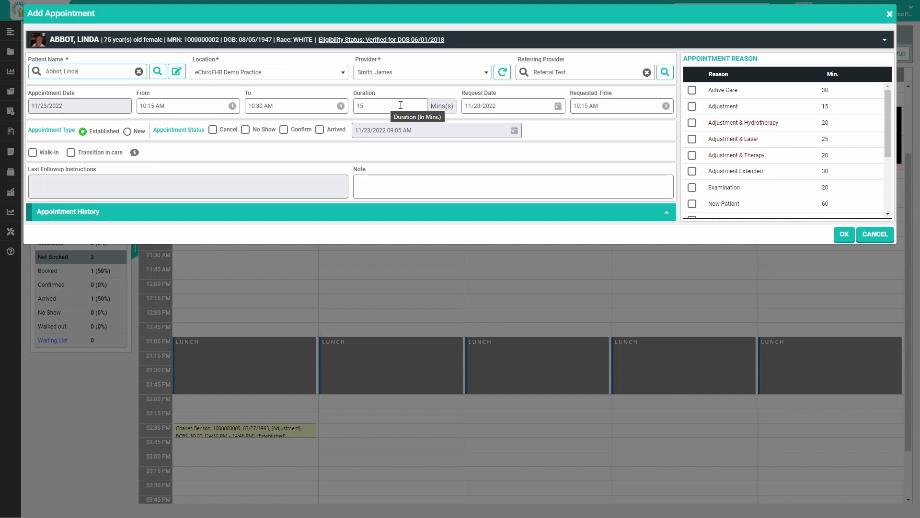
left_click(691, 106)
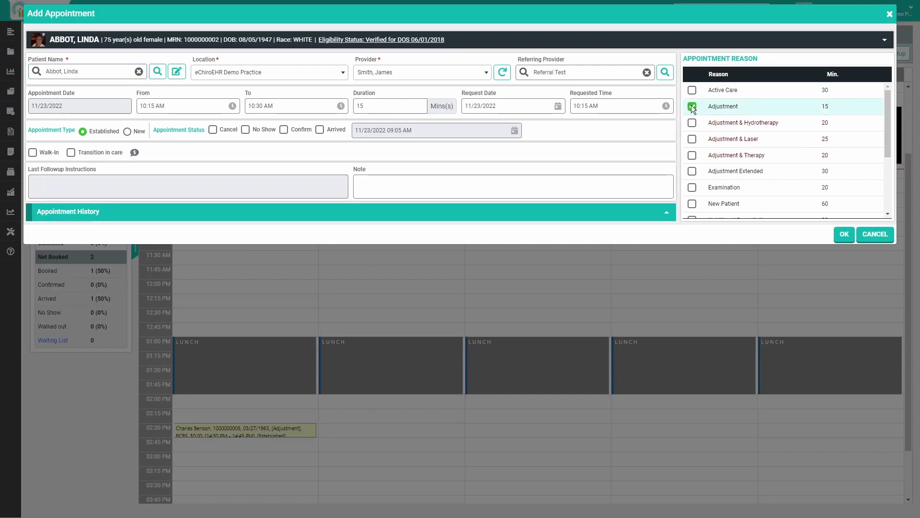
left_click(845, 234)
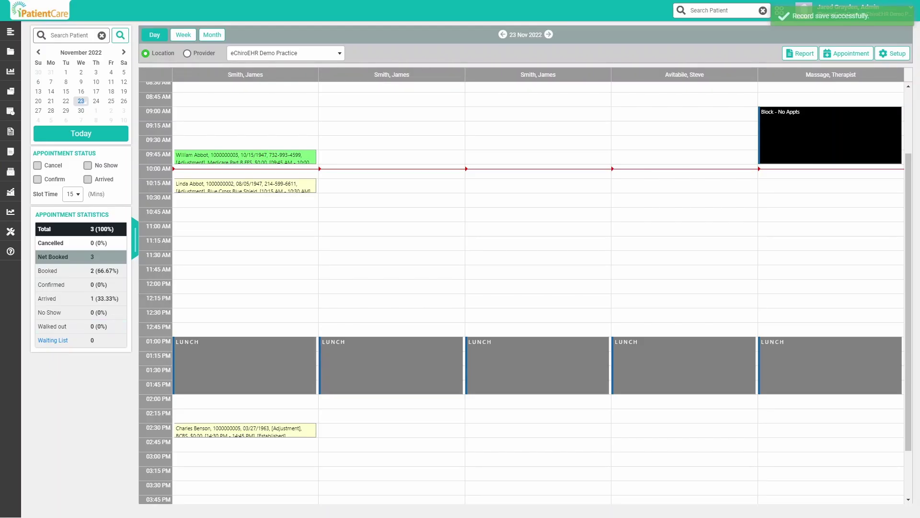
Check in the 10:15 patient on the practice dashboard as Arrived and Ready for visit, dismissing the flag notice.
key("alt+Tab")
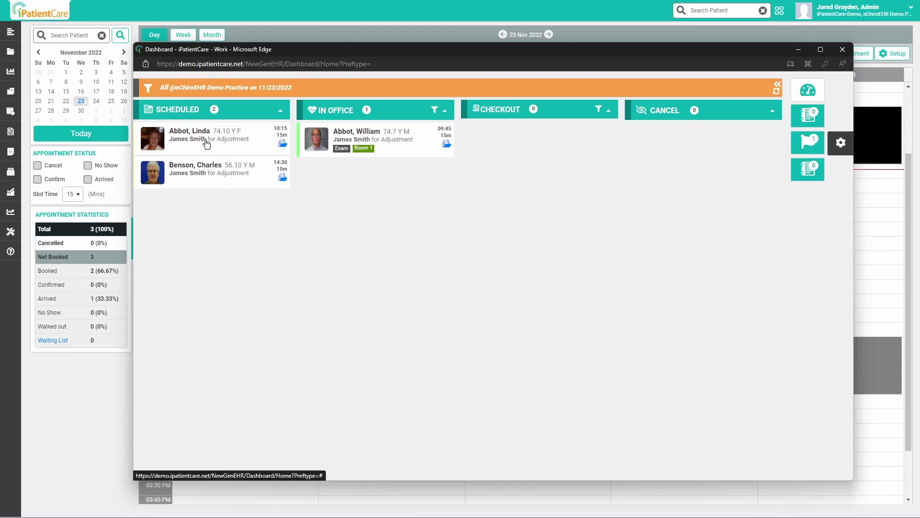
left_click(192, 131)
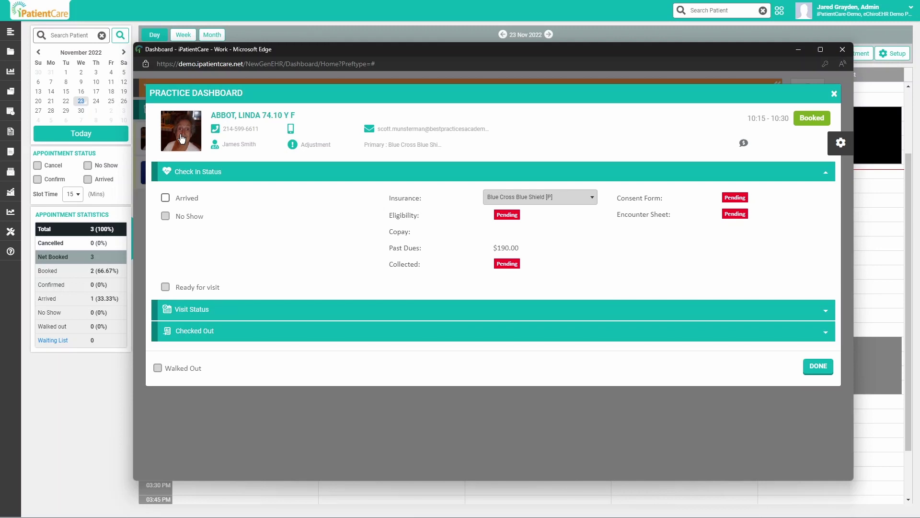
left_click(166, 199)
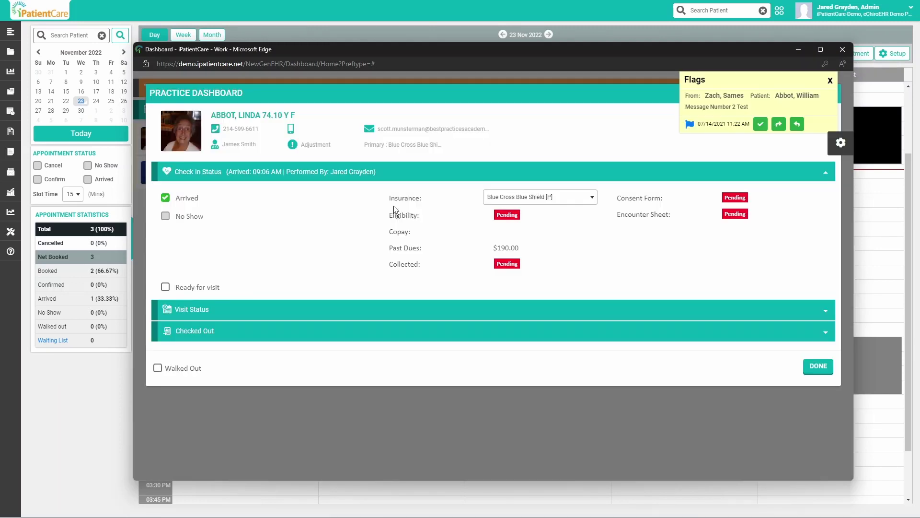
left_click(830, 81)
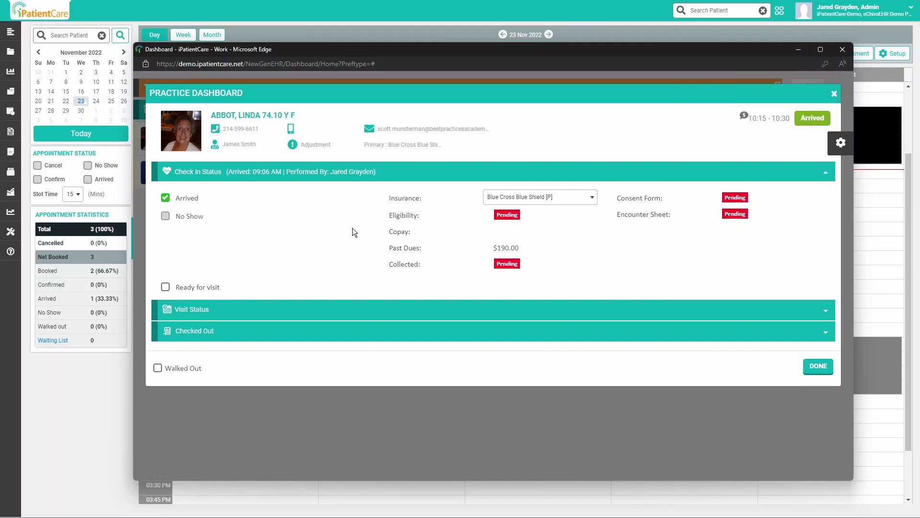
left_click(165, 286)
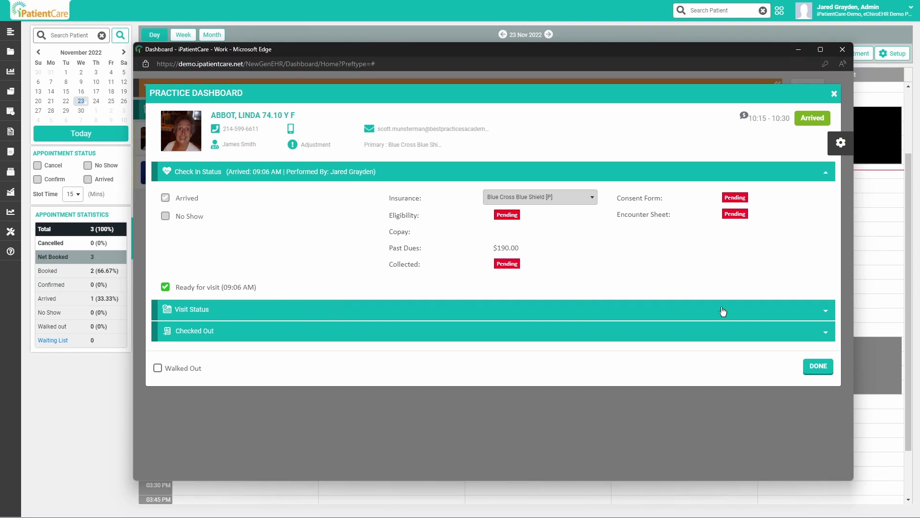
left_click(818, 367)
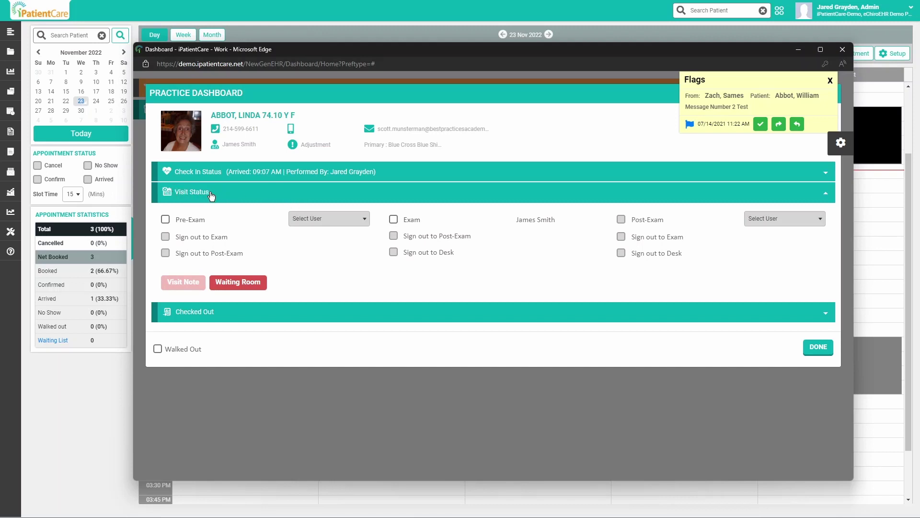
Send the 10:15 patient in for the Exam in Room 1 and close the visit details.
left_click(393, 219)
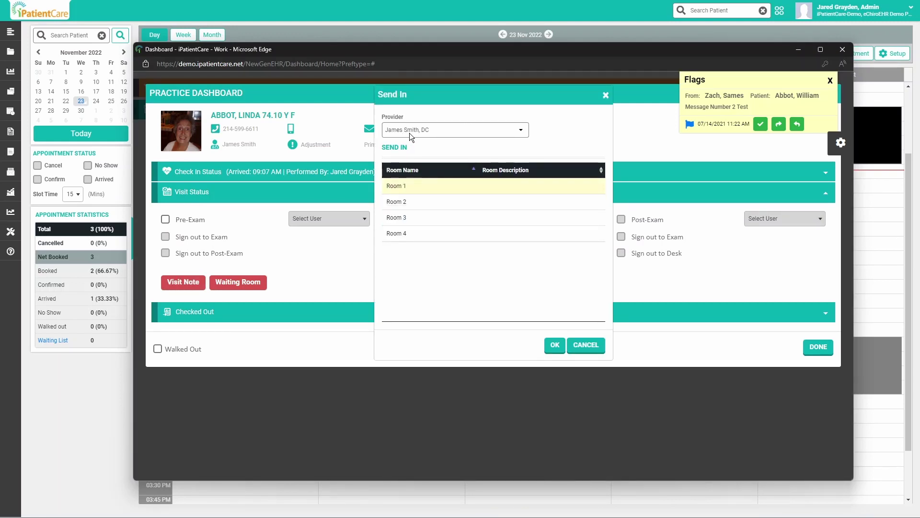
left_click(400, 187)
left_click(555, 345)
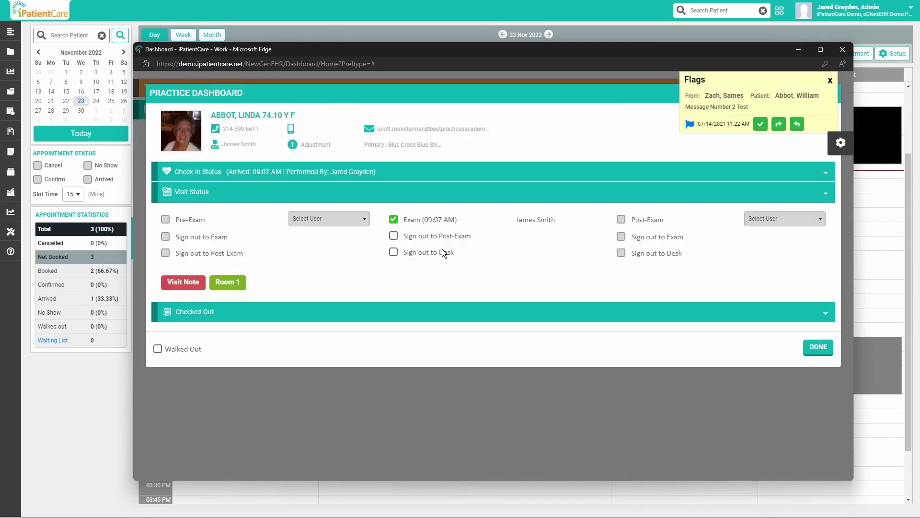
left_click(819, 348)
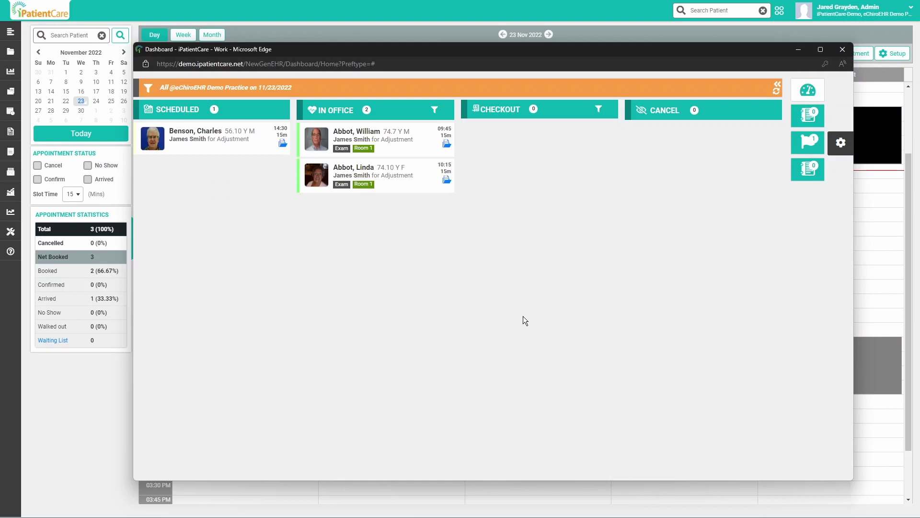
Sign the 10:15 patient out of the exam to the desk and complete the check-out from Begin Check-out to Check-Out.
left_click(355, 170)
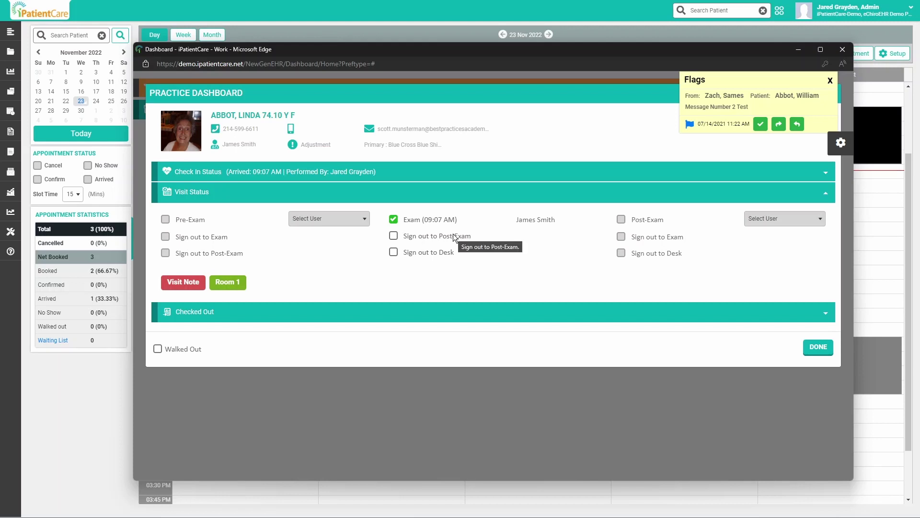
left_click(393, 252)
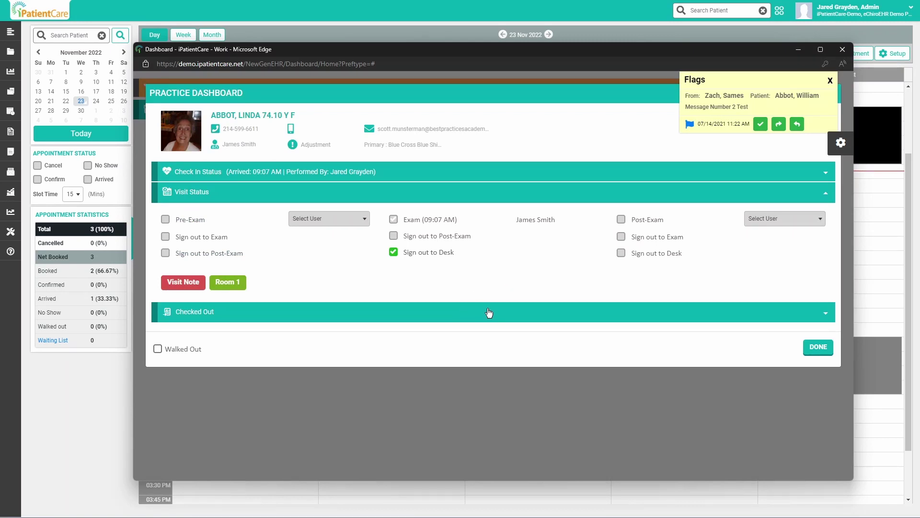
left_click(451, 317)
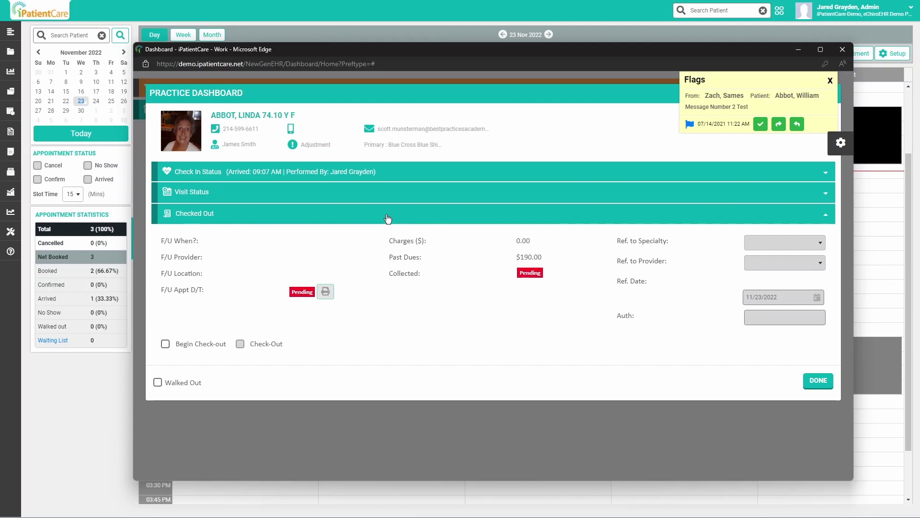
left_click(165, 344)
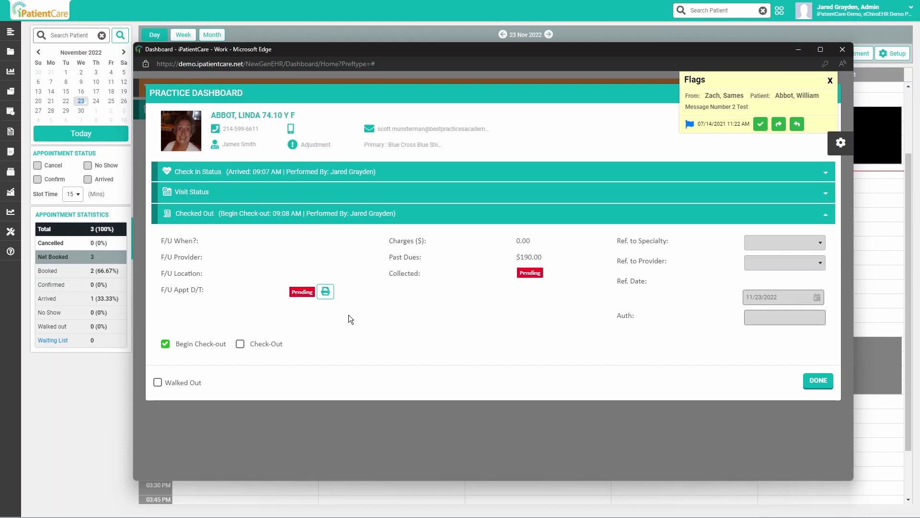
left_click(240, 344)
left_click(816, 380)
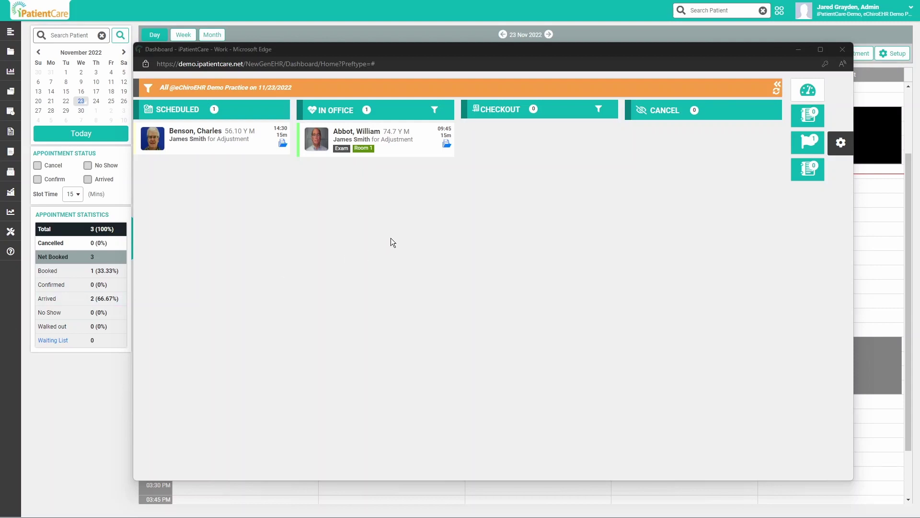
Return to the schedule, start a 10:45 AM appointment in the first provider column, and open a new patient record from it.
left_click(796, 50)
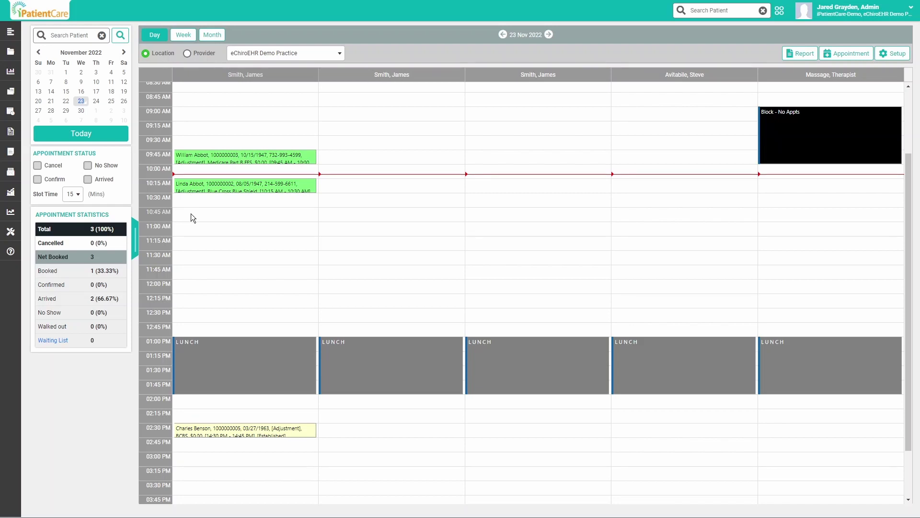
mouse_move(12, 128)
double_click(226, 215)
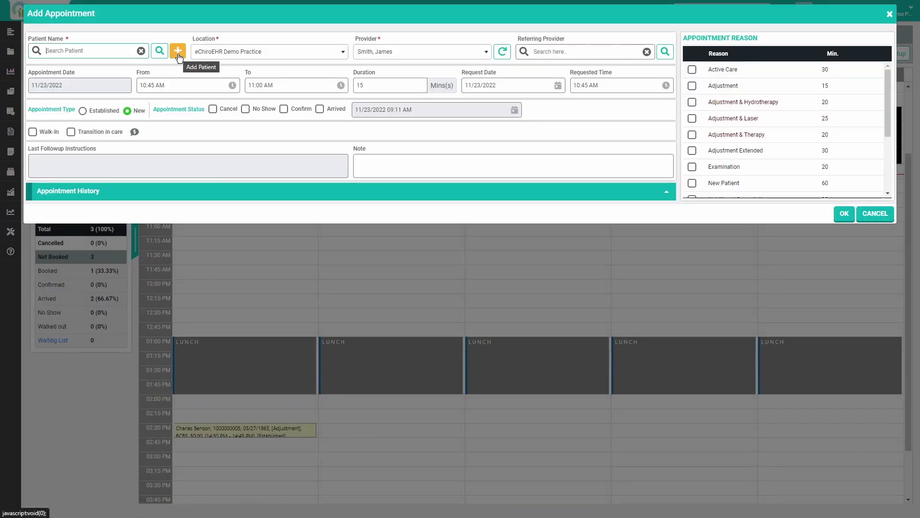
left_click(178, 51)
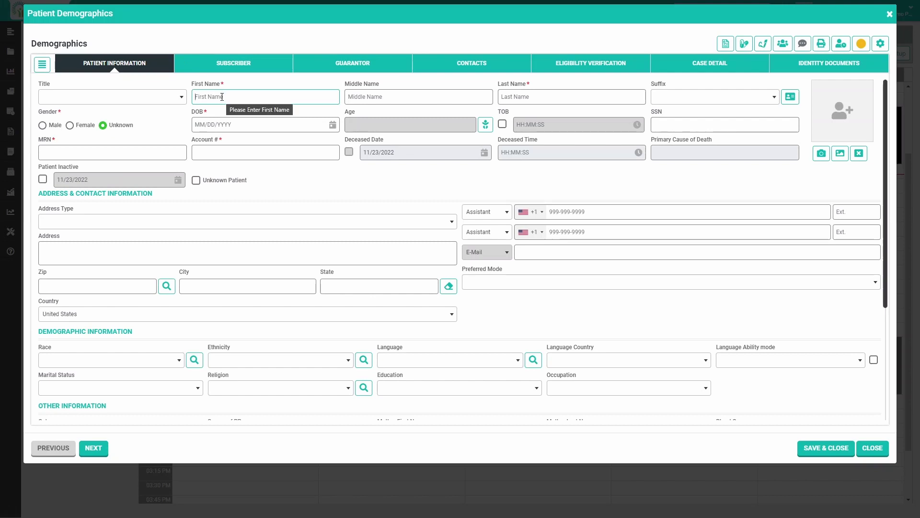
Enter the new patient's first and last name and set the gender to Male.
type("J")
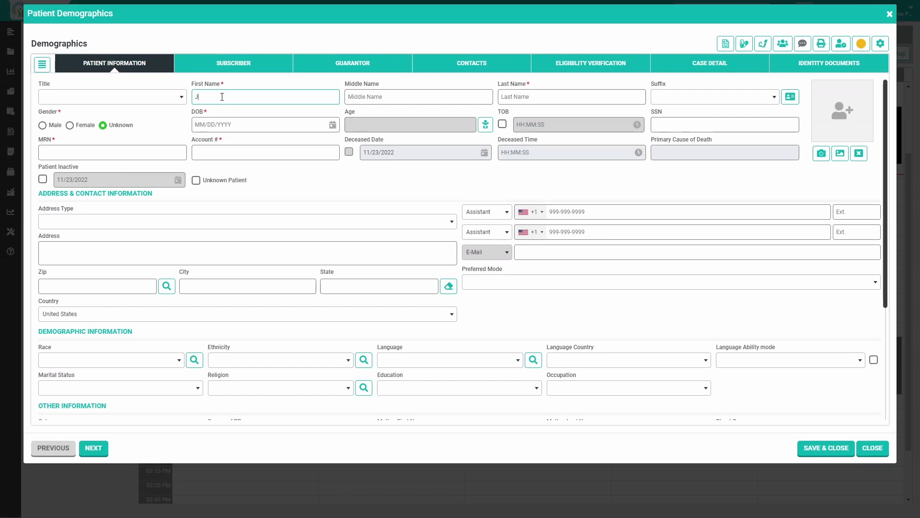
type("ohnJohnson")
left_click(42, 125)
Enter the new patient's date of birth and have the age calculated from it.
left_click(222, 122)
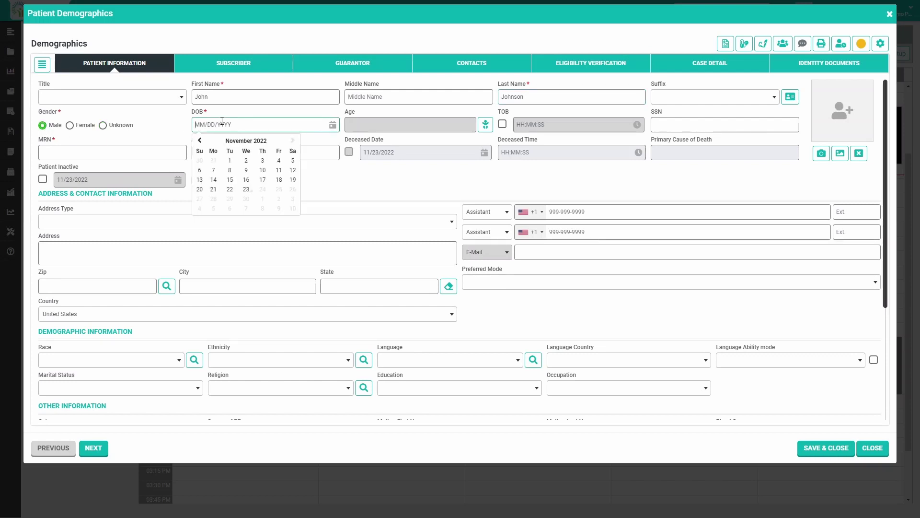
left_click(247, 160)
left_click(245, 125)
key("BackSpace")
key("BackSpace")
key("BackSpace")
key("BackSpace")
type("1982")
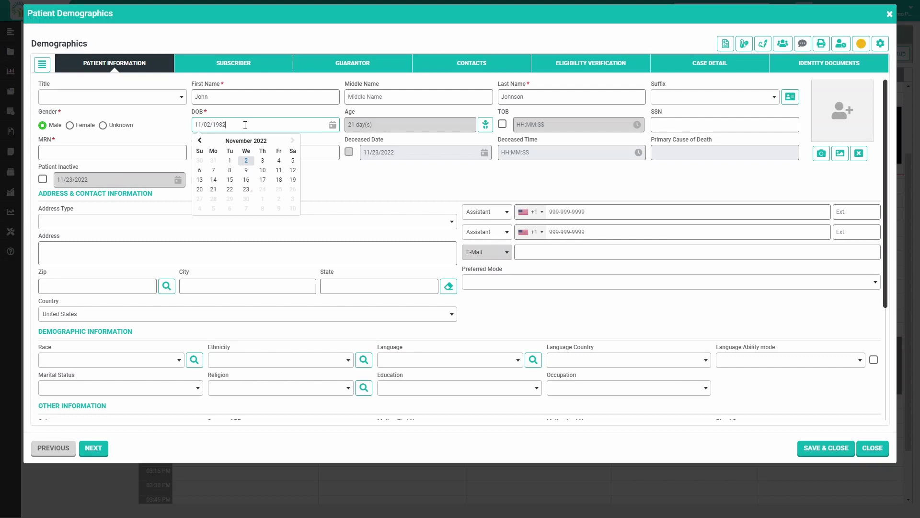
left_click(485, 124)
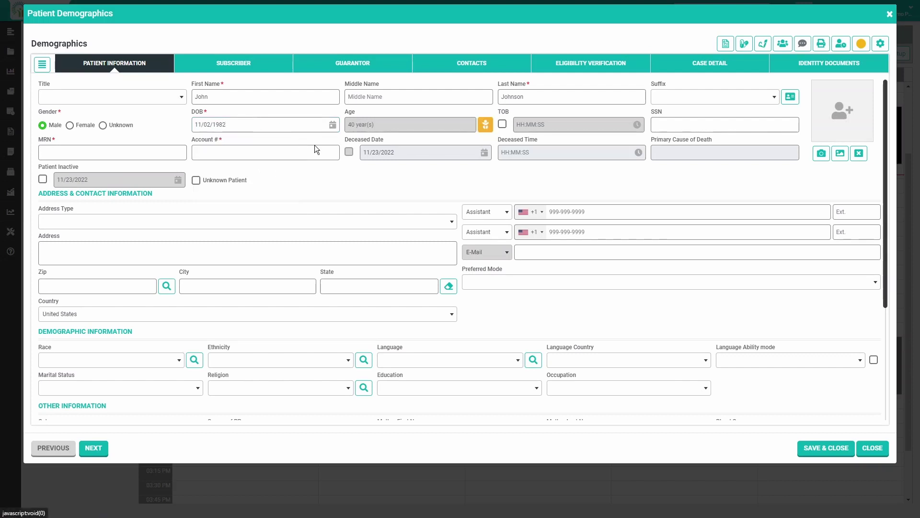
Fill in the new patient's phone number on the first contact line.
left_click(547, 214)
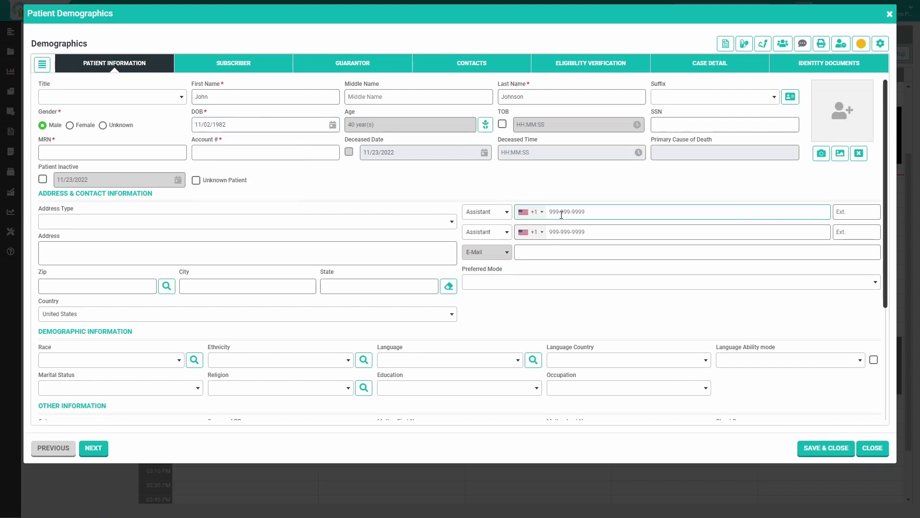
type("651-123-4")
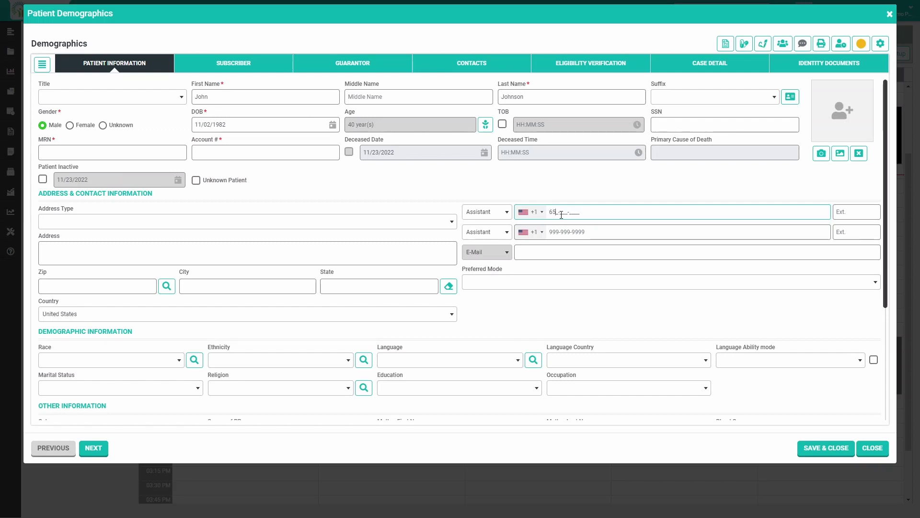
type("567")
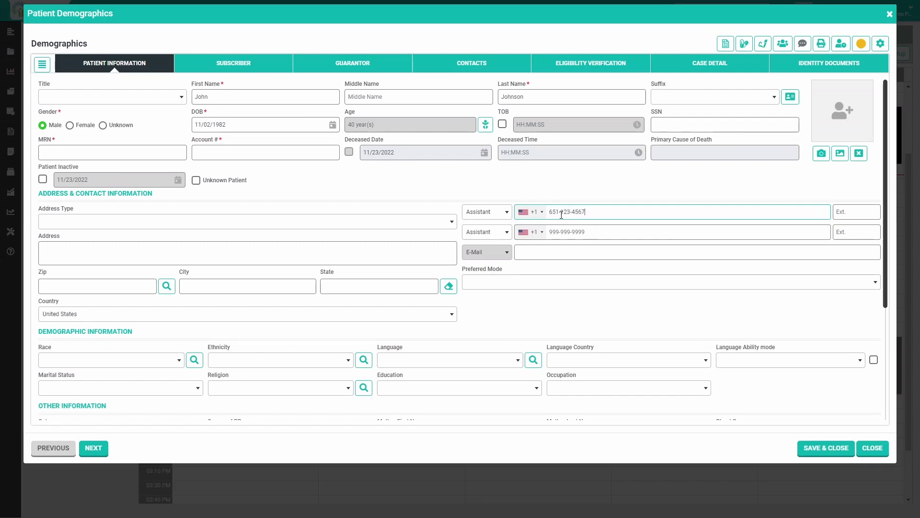
Fill in the new patient's MRN and account number, and save the record back to the appointment.
left_click(105, 152)
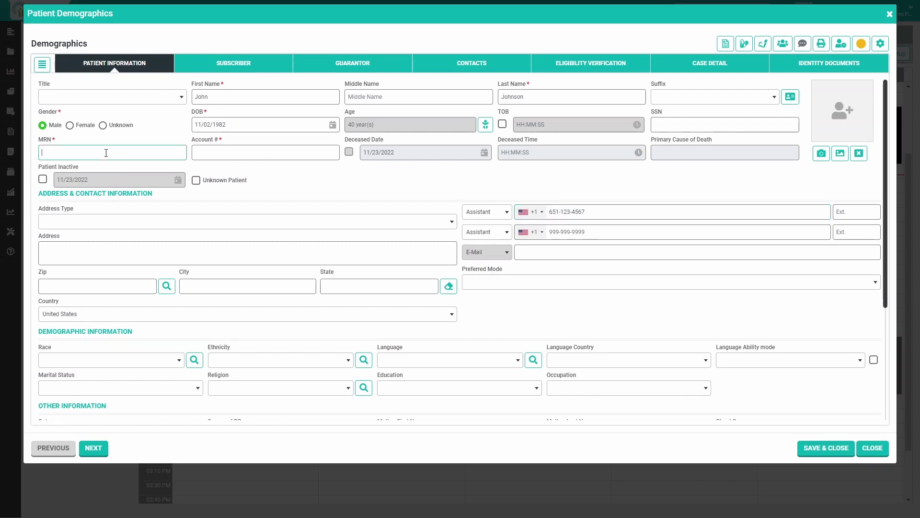
type("1.\tDashboard pa")
key("ctrl+a")
key("BackSpace")
type("12345678")
key("Tab")
type("1234578")
left_click(224, 103)
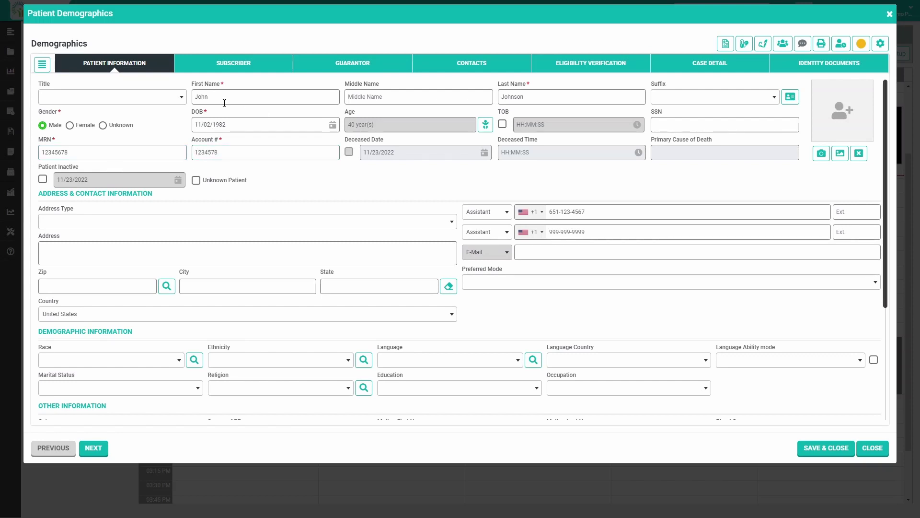
left_click(818, 447)
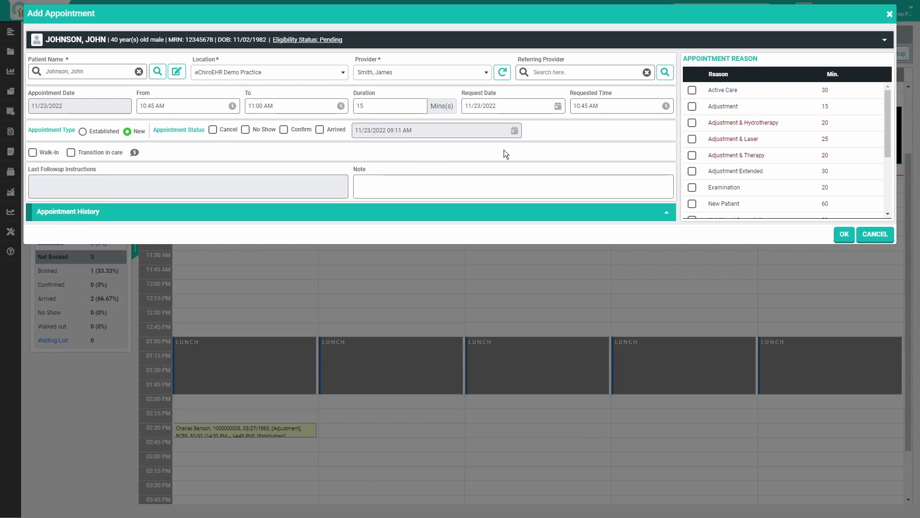
Choose Adjustment as the reason for the new patient's visit and book the appointment.
left_click(692, 106)
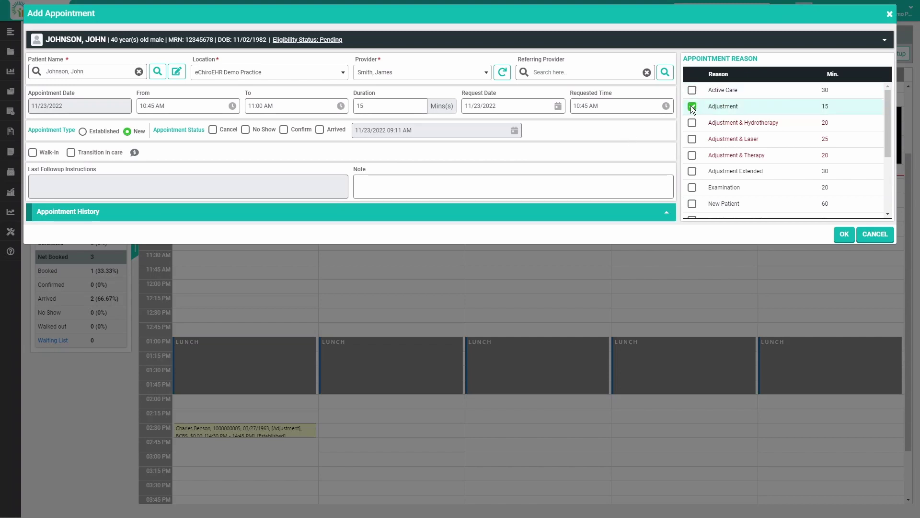
left_click(844, 235)
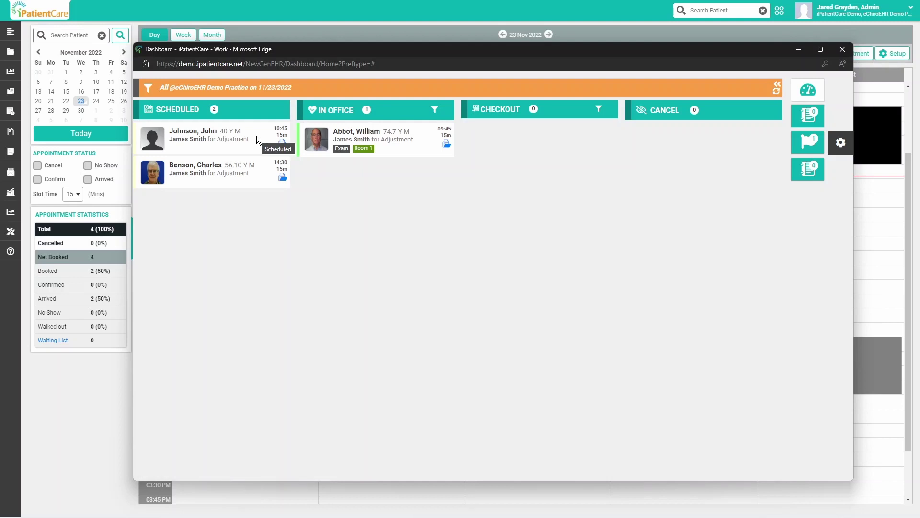
Open the new patient's demographics from the scheduled visit on the dashboard and fill in the street address.
left_click(190, 135)
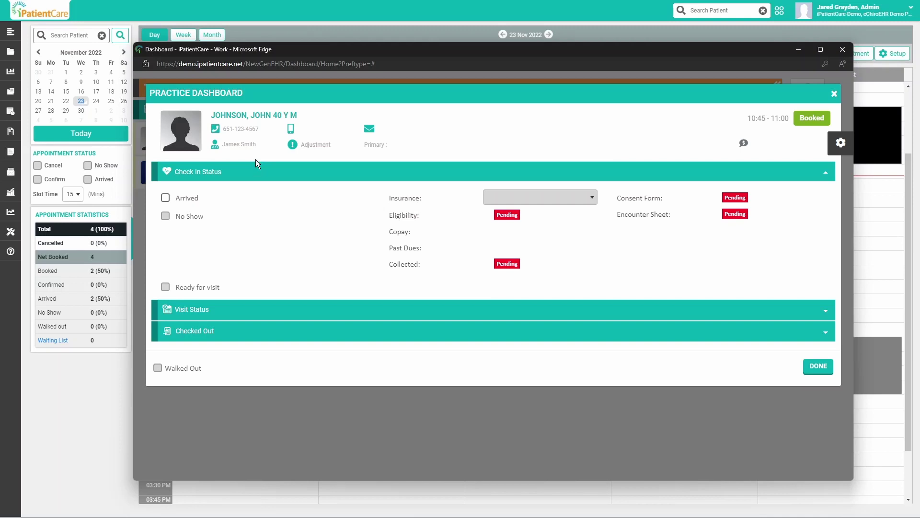
left_click(188, 136)
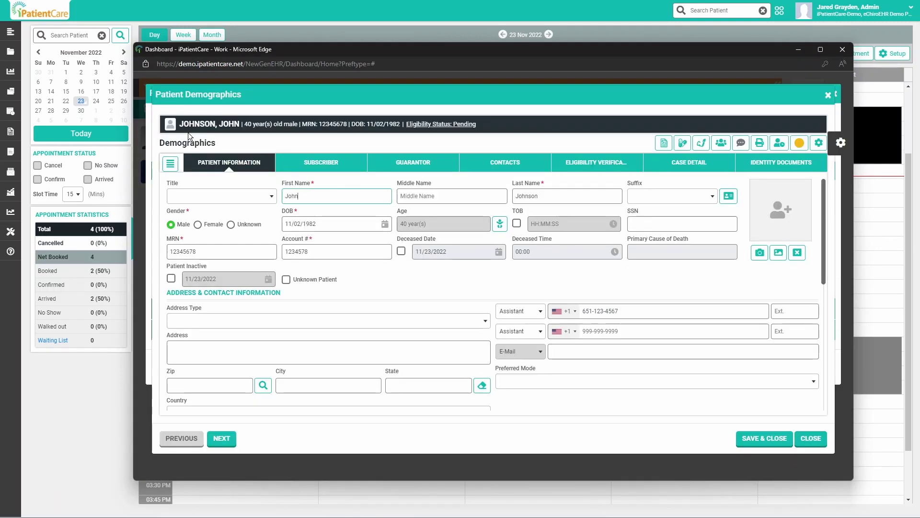
left_click(210, 355)
type("132 Fake ")
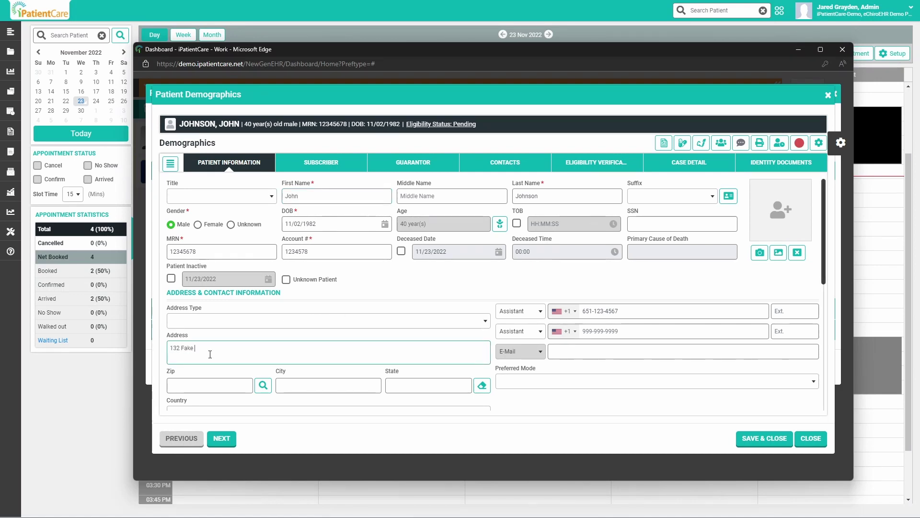
type("St")
Fill in the patient's zip, city and state from the first entry of the location search.
left_click(263, 385)
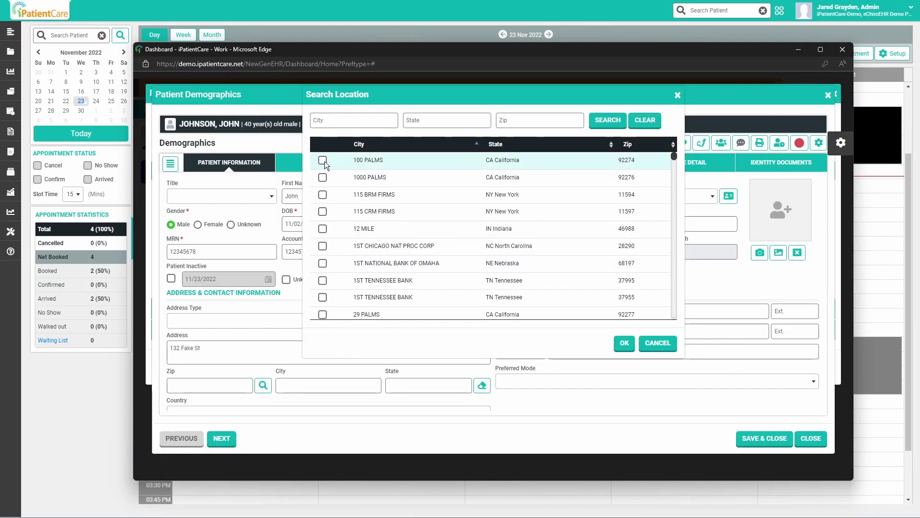
left_click(323, 160)
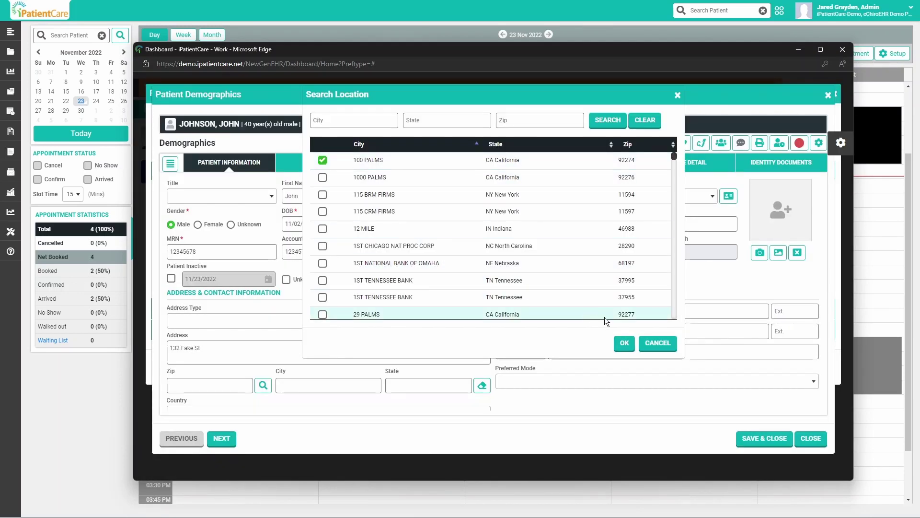
left_click(623, 345)
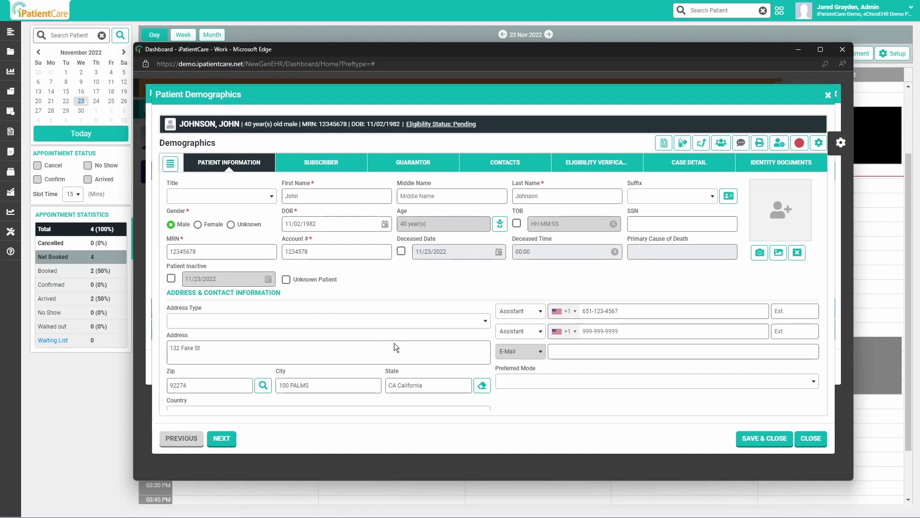
Add a subscriber record for the patient with type Primary and the Aetna Health plan.
left_click(321, 163)
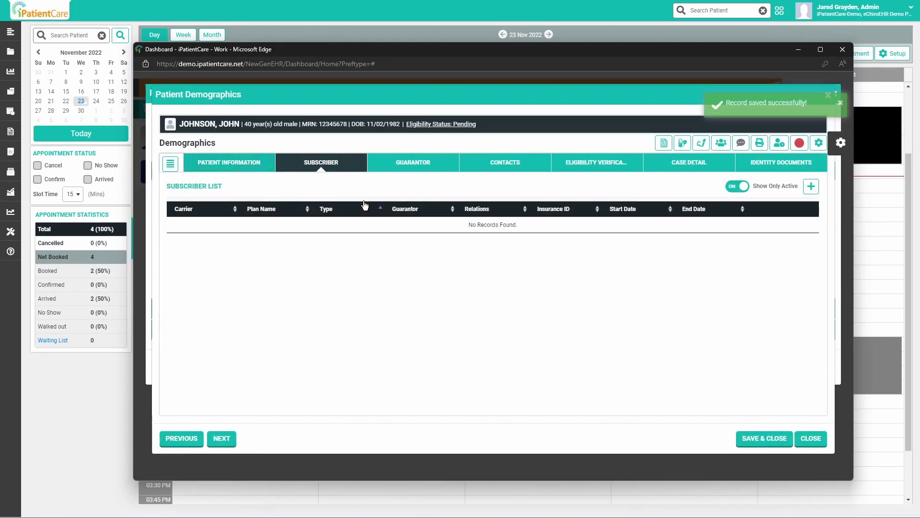
left_click(811, 187)
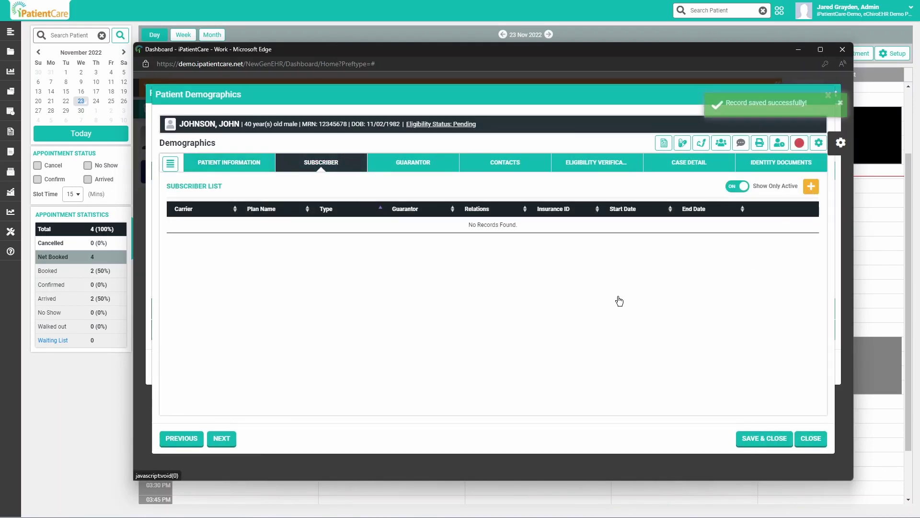
left_click(188, 213)
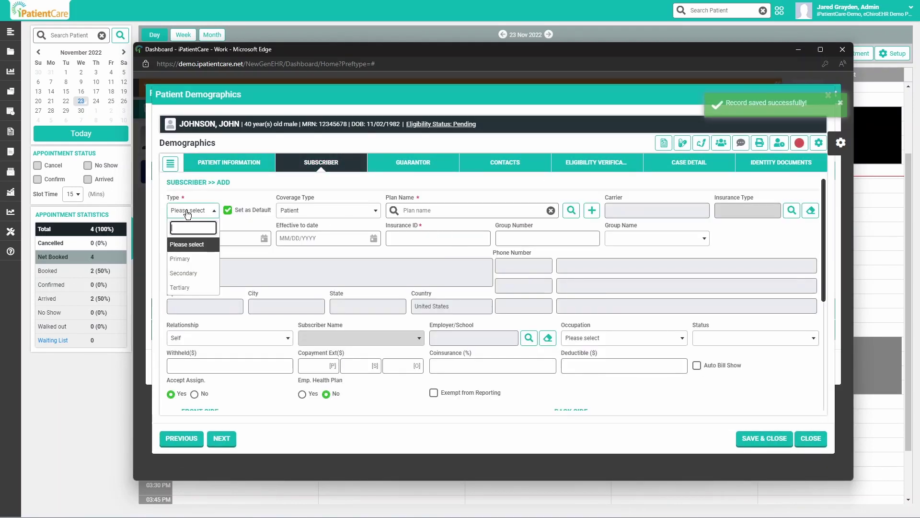
left_click(187, 261)
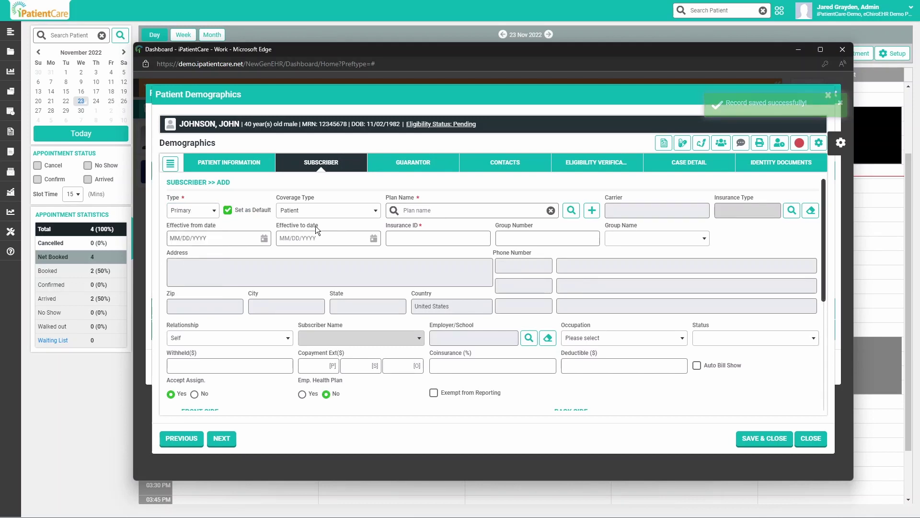
left_click(434, 210)
type("a Healt")
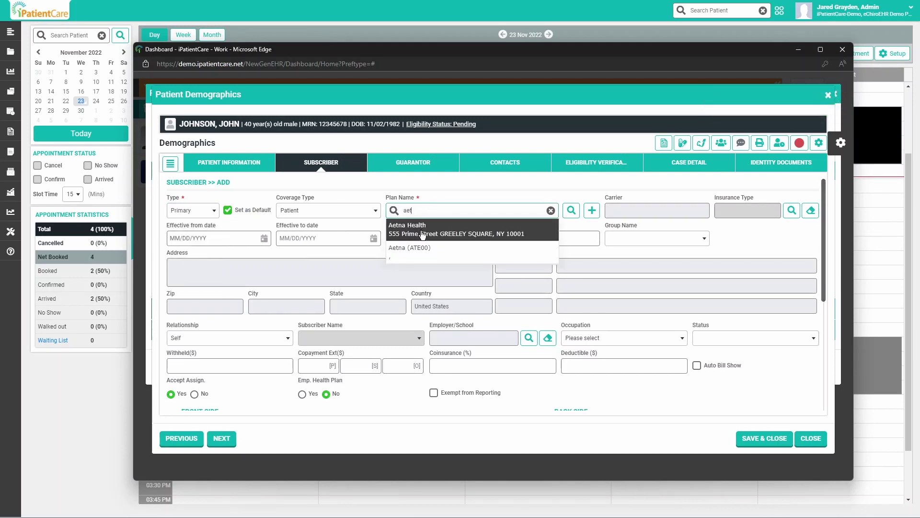
left_click(501, 233)
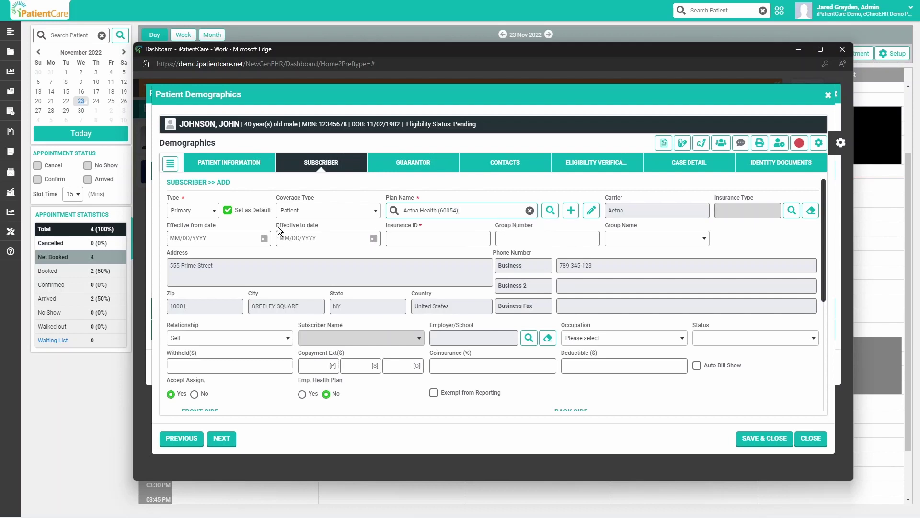
Set the insurance coverage effective from 11/01/2022 to 11/25/2022.
left_click(225, 238)
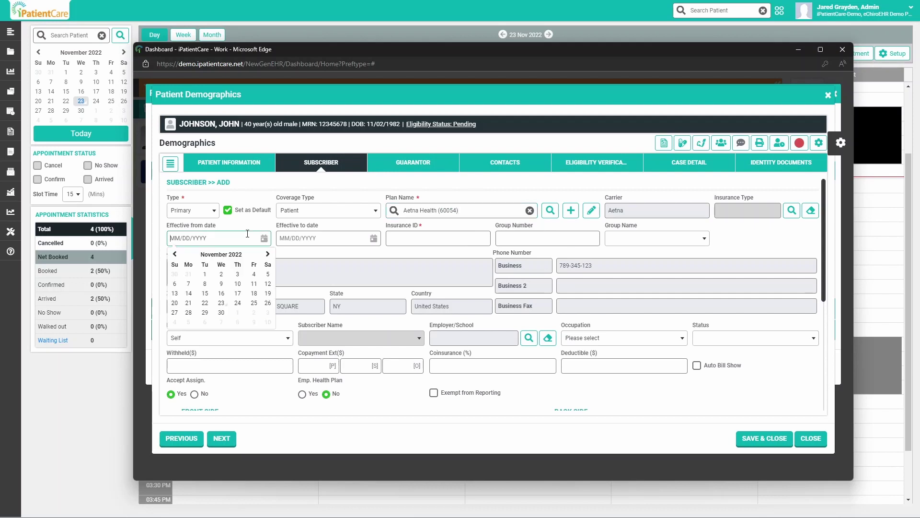
left_click(209, 280)
left_click(326, 238)
left_click(363, 303)
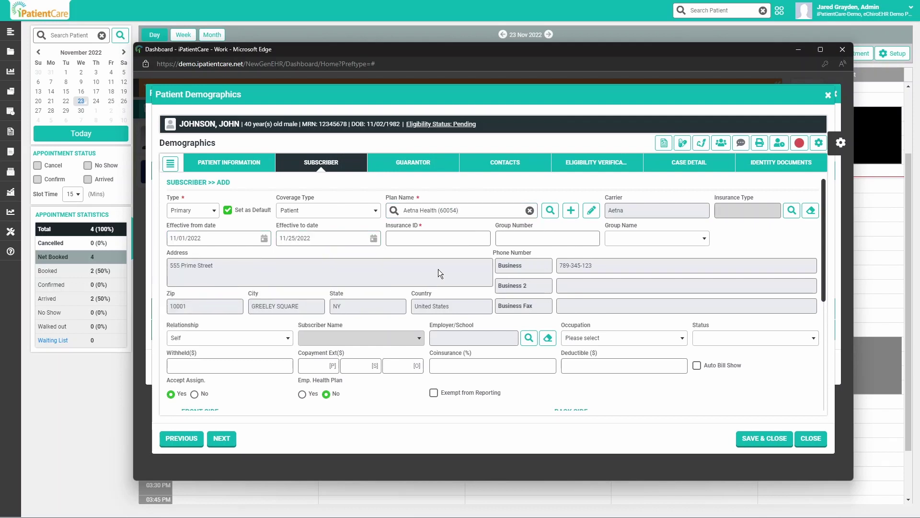
Fill in the subscriber's insurance ID, set the primary copayment to $40, and save and close the demographics.
type("12345")
left_click(321, 366)
type("40")
left_click(768, 443)
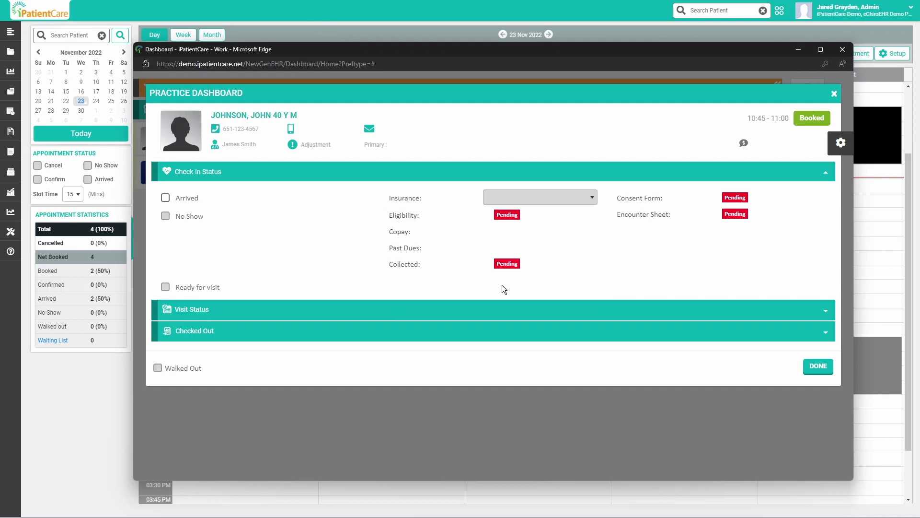
Finish the patient's check-in details and minimize the dashboard window to return to the day schedule.
left_click(819, 367)
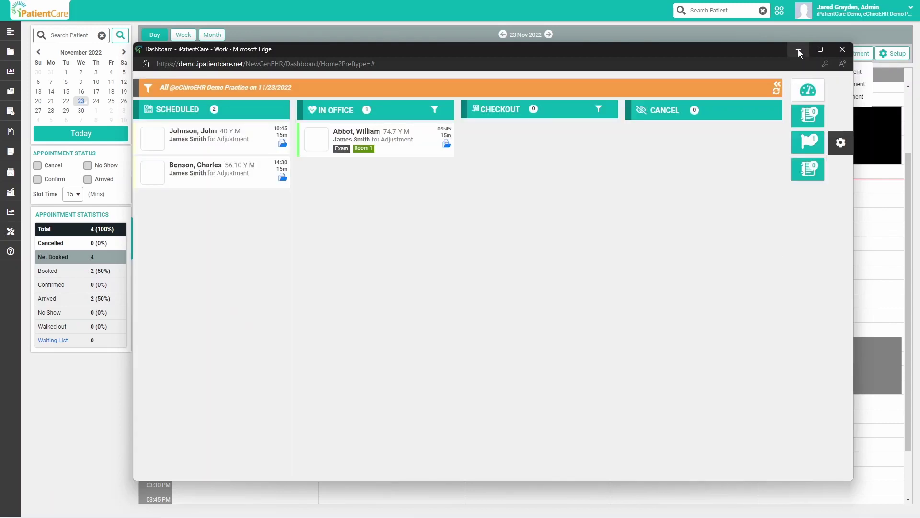
left_click(799, 49)
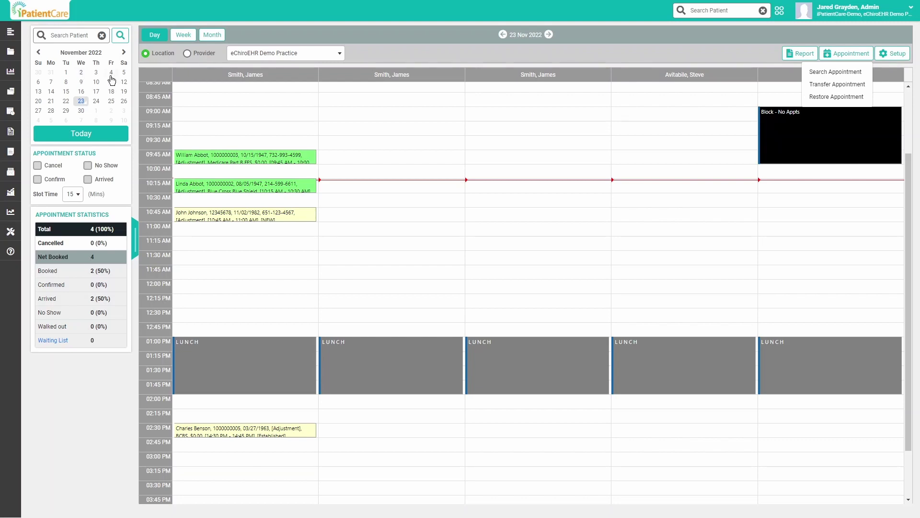
left_click(836, 55)
left_click(836, 55)
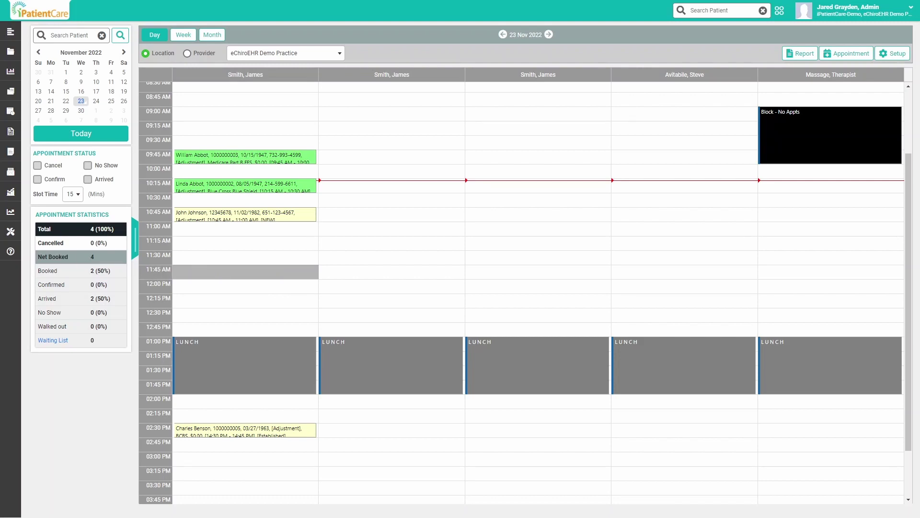
Open the EMR Help documentation and move its window lower over the schedule.
mouse_move(16, 249)
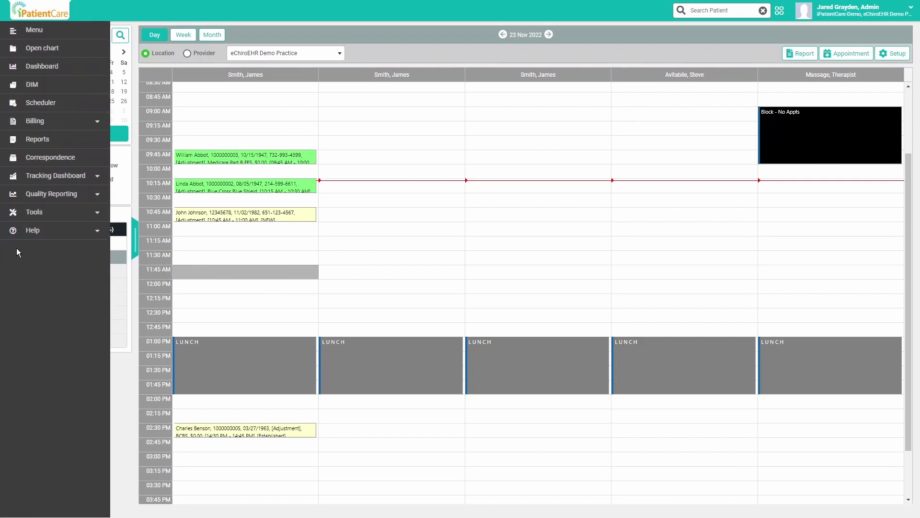
left_click(55, 233)
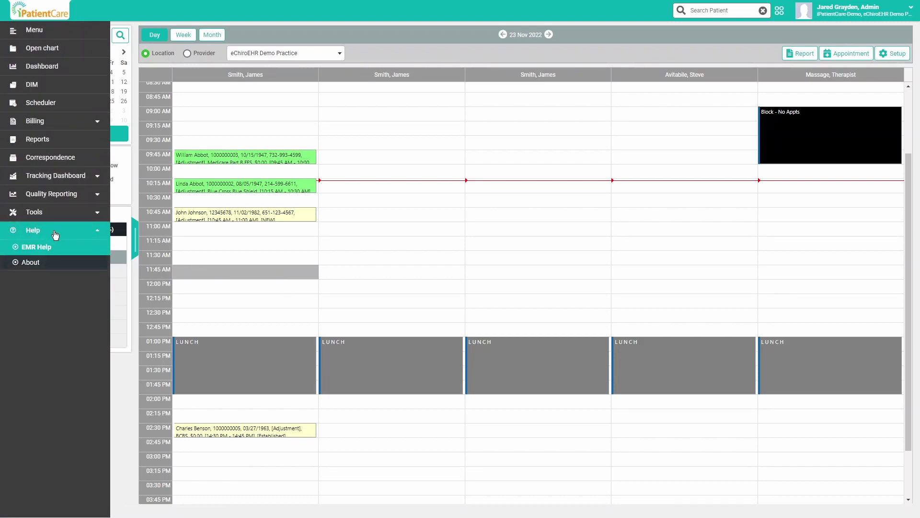
left_click(31, 248)
left_click_drag(217, 14, 319, 45)
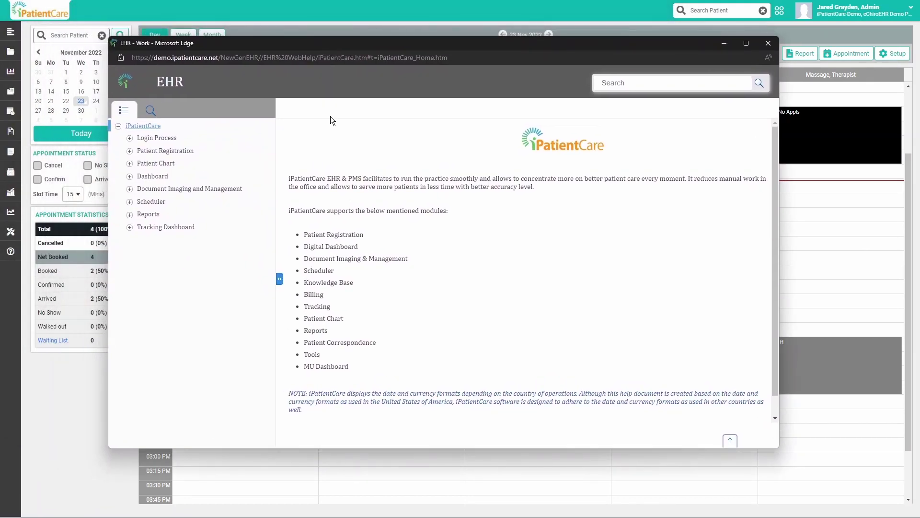